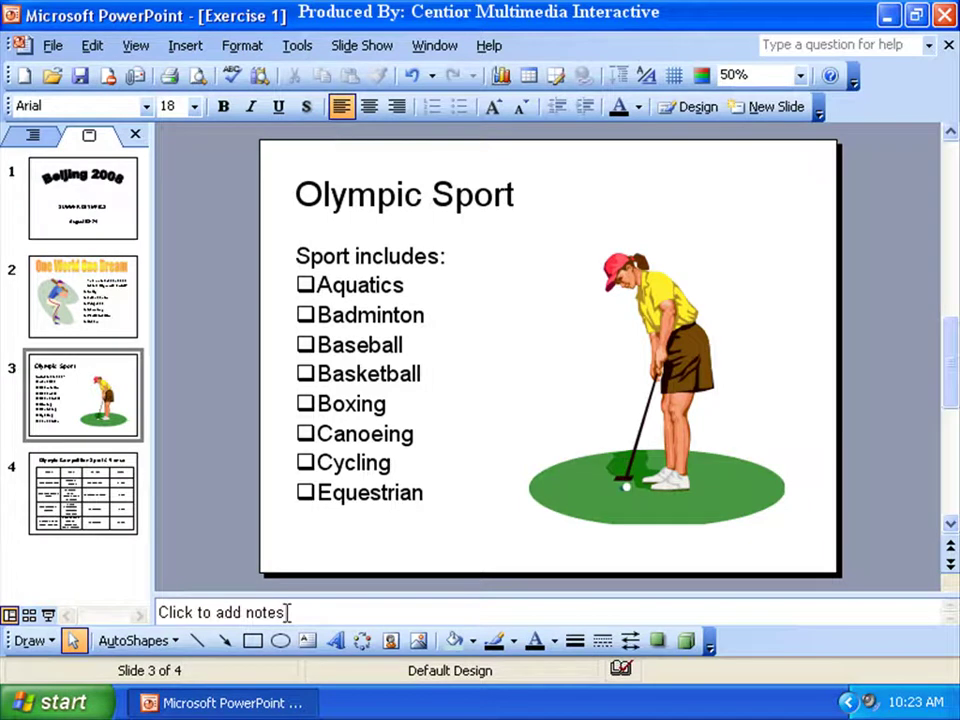
# - View the presentation's text in the Outline pane, then return to the slide thumbnails
pyautogui.click(45, 134)
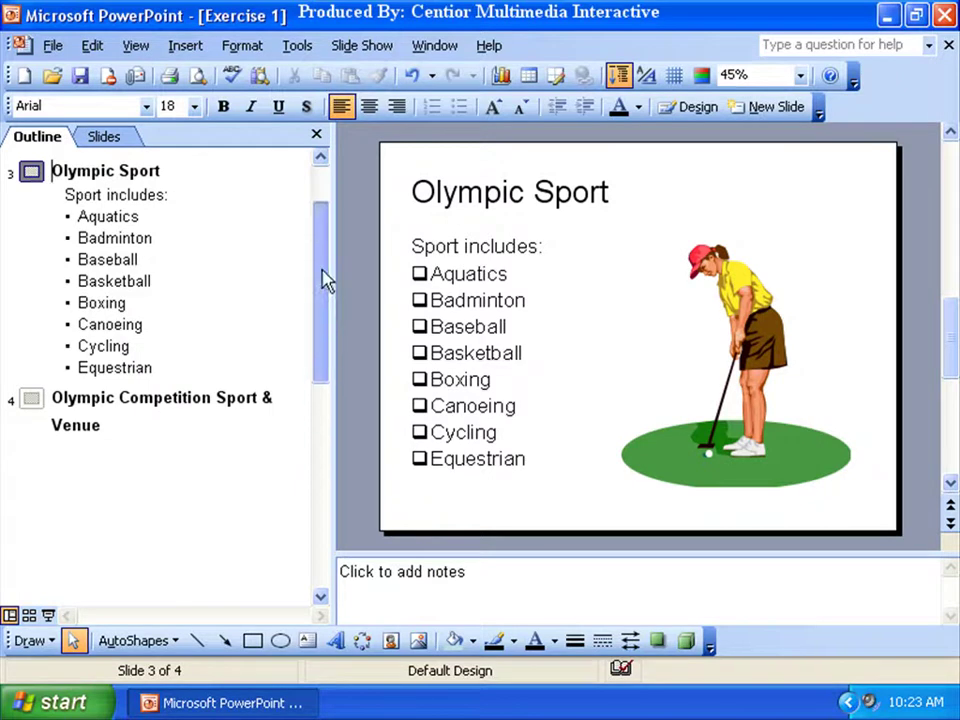
pyautogui.click(325, 245)
pyautogui.click(330, 392)
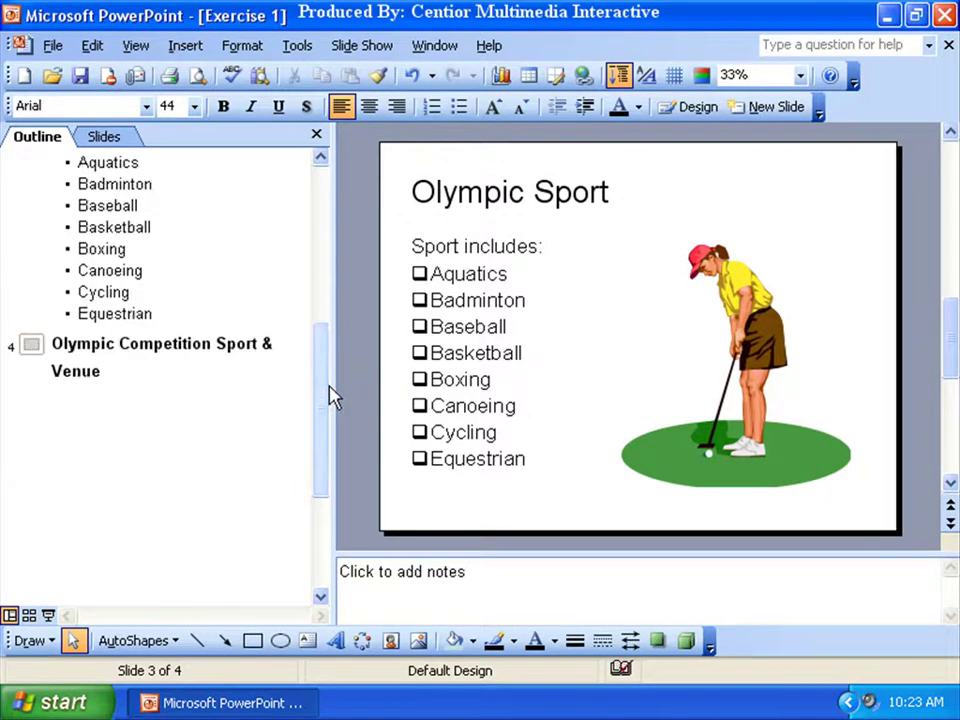
pyautogui.click(105, 138)
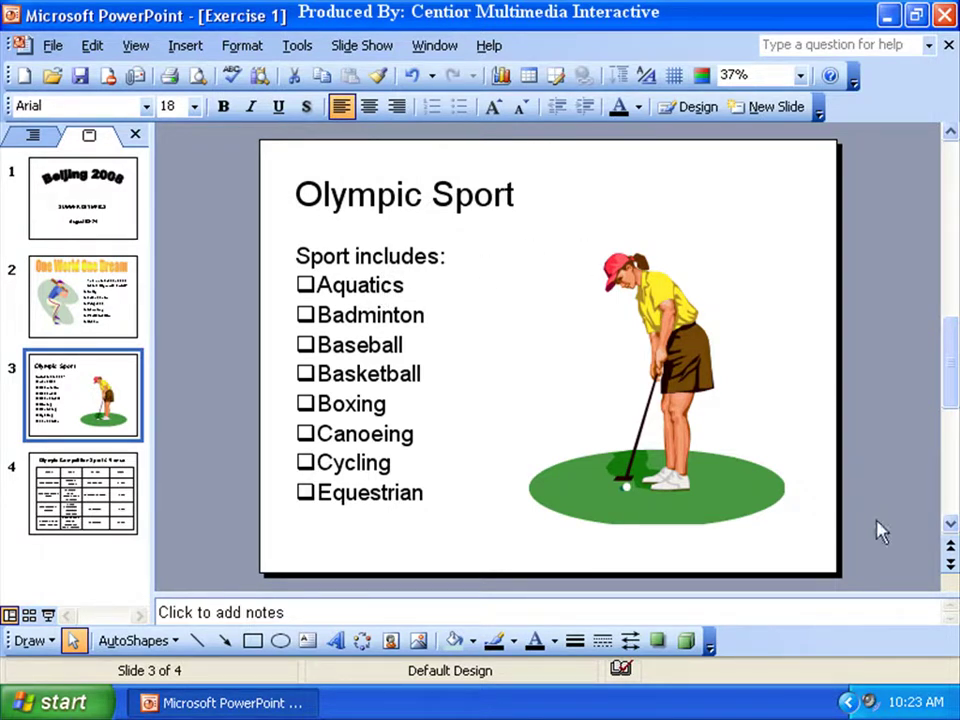
# - Step forward to the venue table, back to Olympic Sport, then up to the Beijing 2008 title slide
pyautogui.click(951, 566)
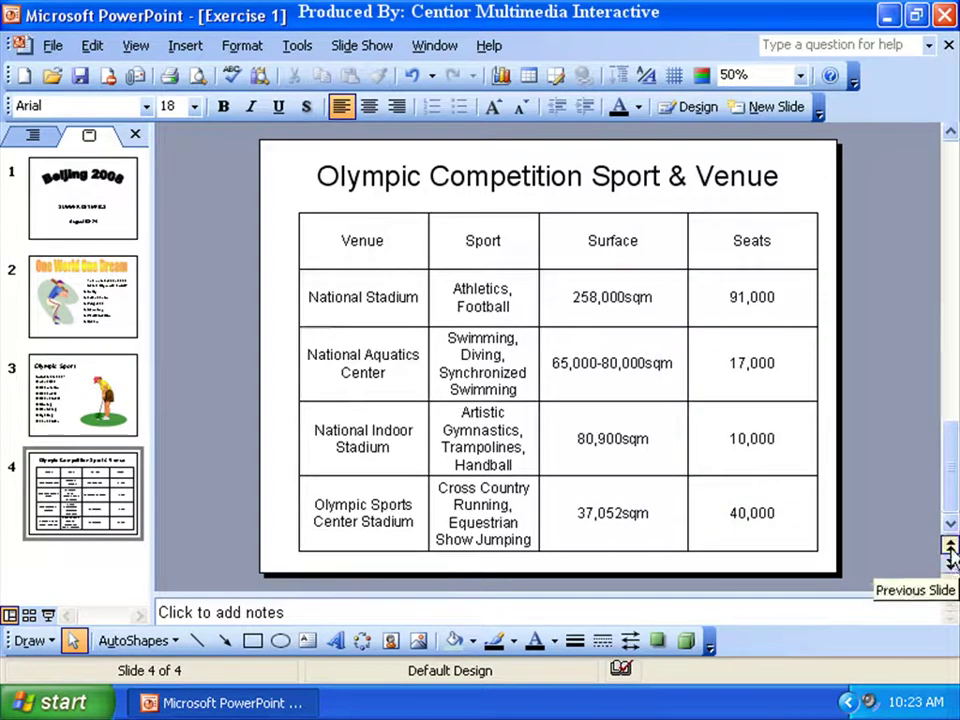
pyautogui.click(950, 548)
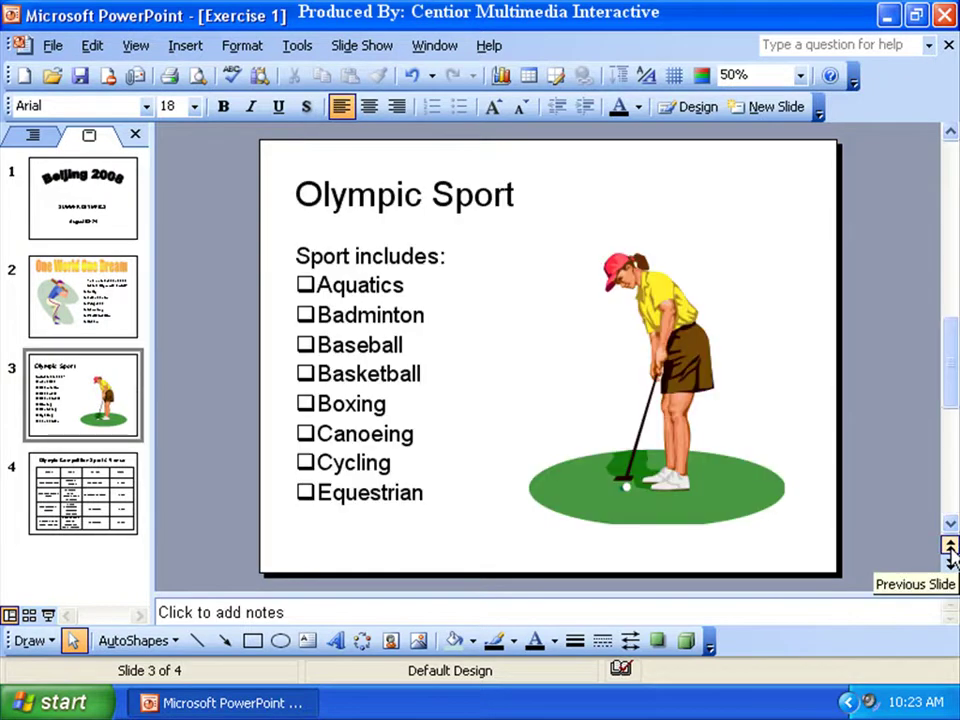
pyautogui.moveTo(953, 396)
pyautogui.mouseDown()
pyautogui.moveTo(955, 453)
pyautogui.moveTo(943, 233)
pyautogui.mouseUp()
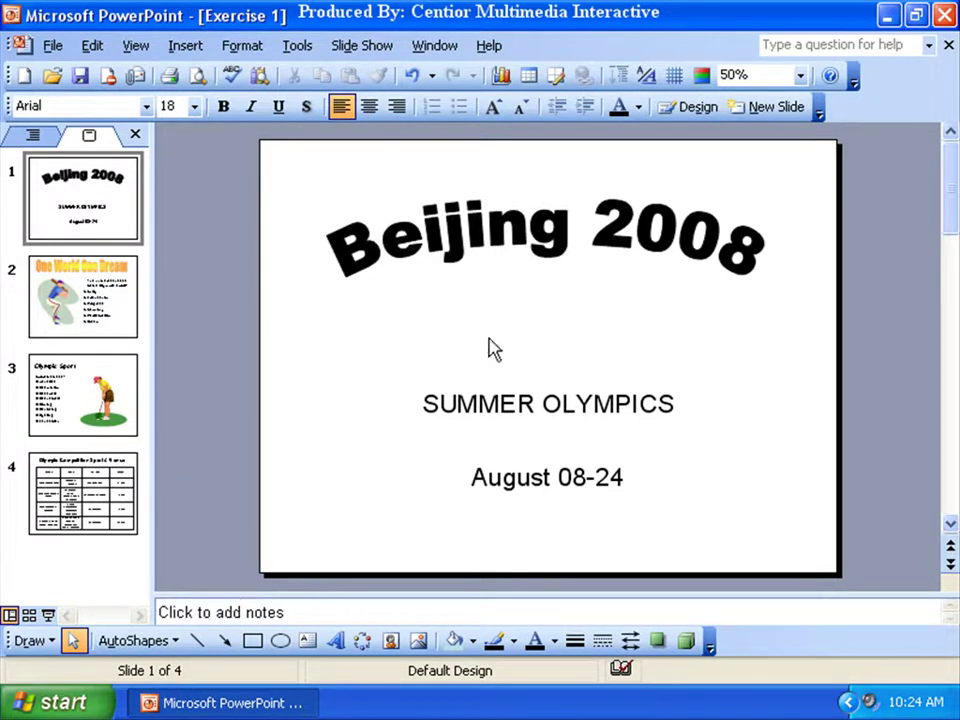
# - Switch to Slide Sorter view, showing the four slides from the Beijing 2008 title to the venue table
pyautogui.click(30, 618)
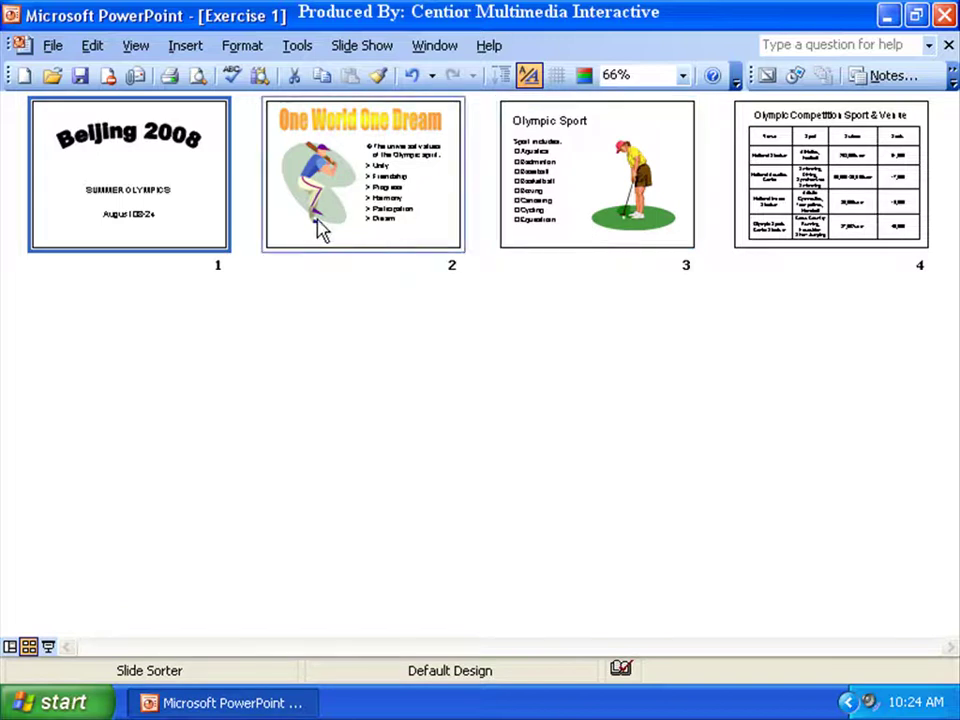
pyautogui.click(600, 197)
pyautogui.moveTo(600, 197); pyautogui.dragTo(252, 193)
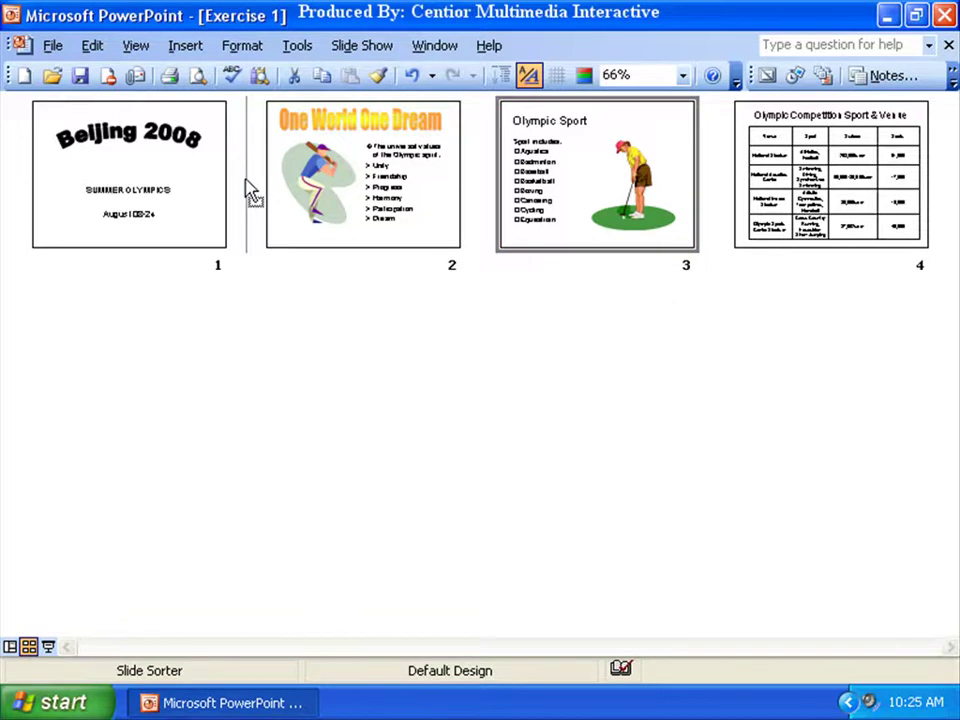
pyautogui.moveTo(252, 193); pyautogui.dragTo(252, 193)
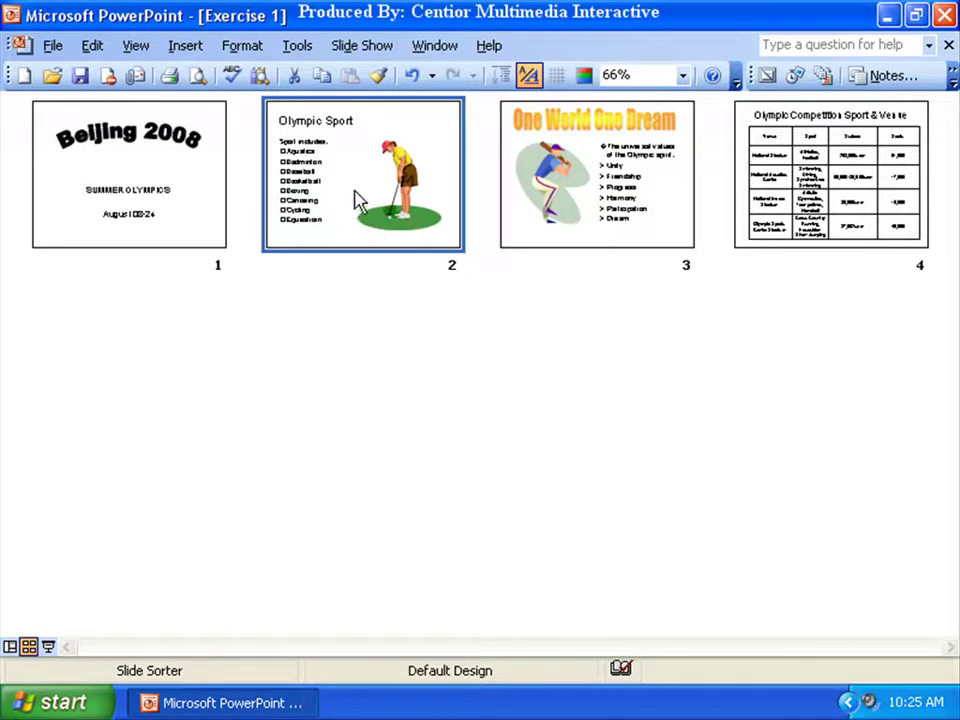
pyautogui.moveTo(358, 200); pyautogui.dragTo(716, 204)
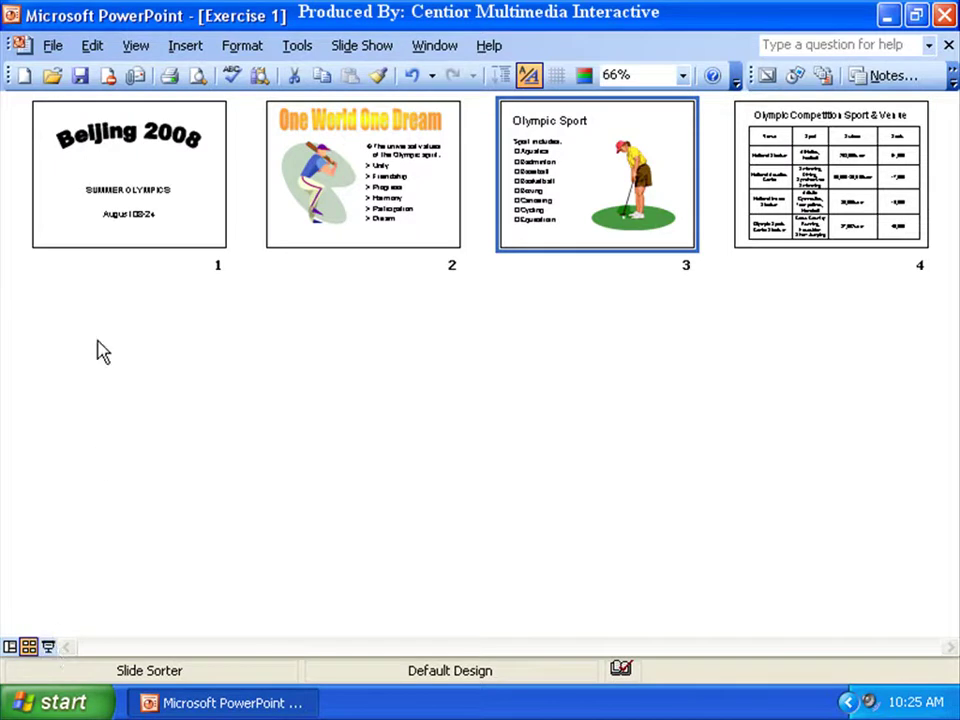
pyautogui.click(135, 238)
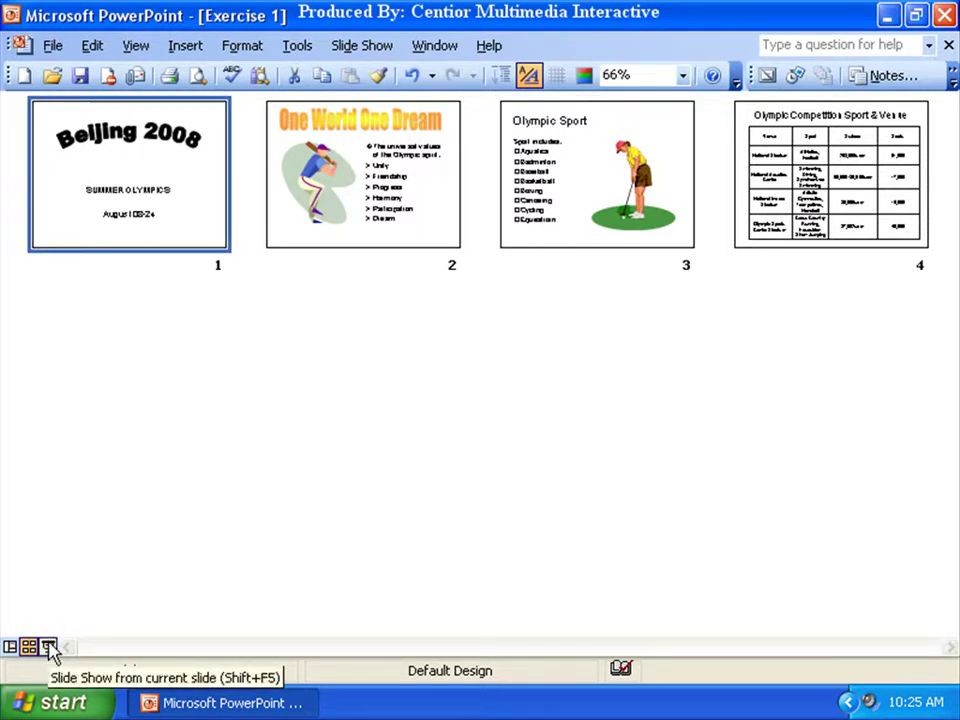
pyautogui.click(48, 648)
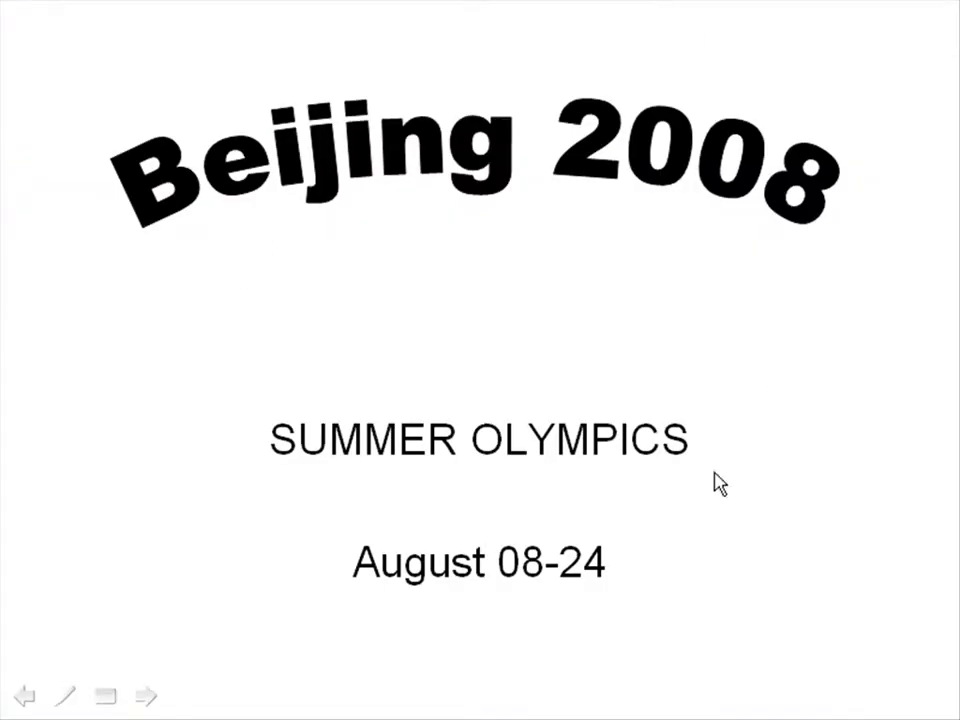
pyautogui.click(474, 358)
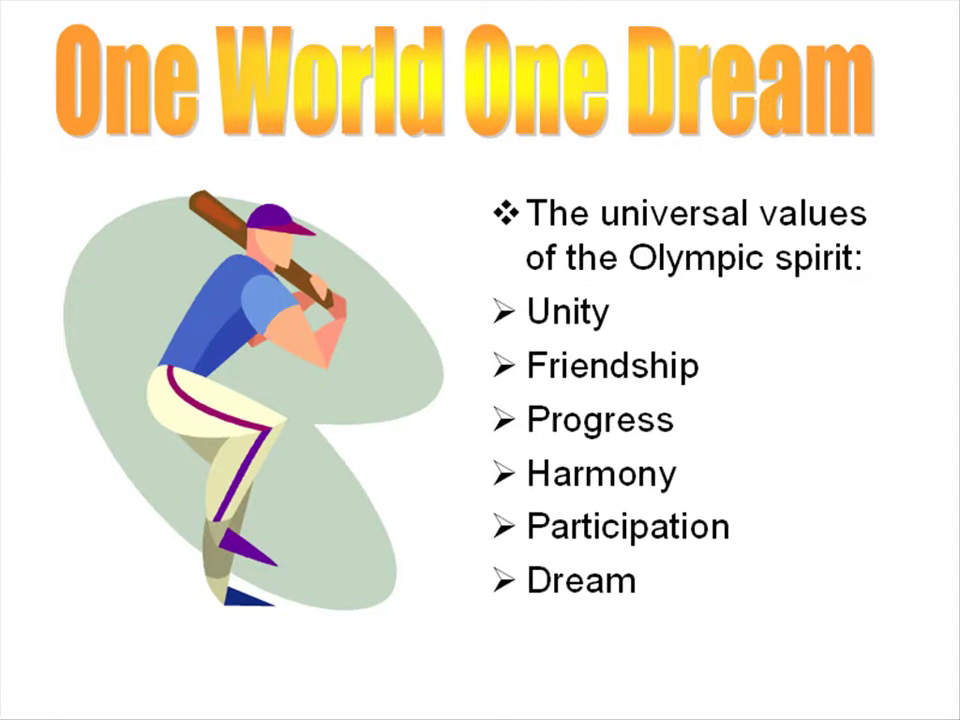
pyautogui.press('Right')
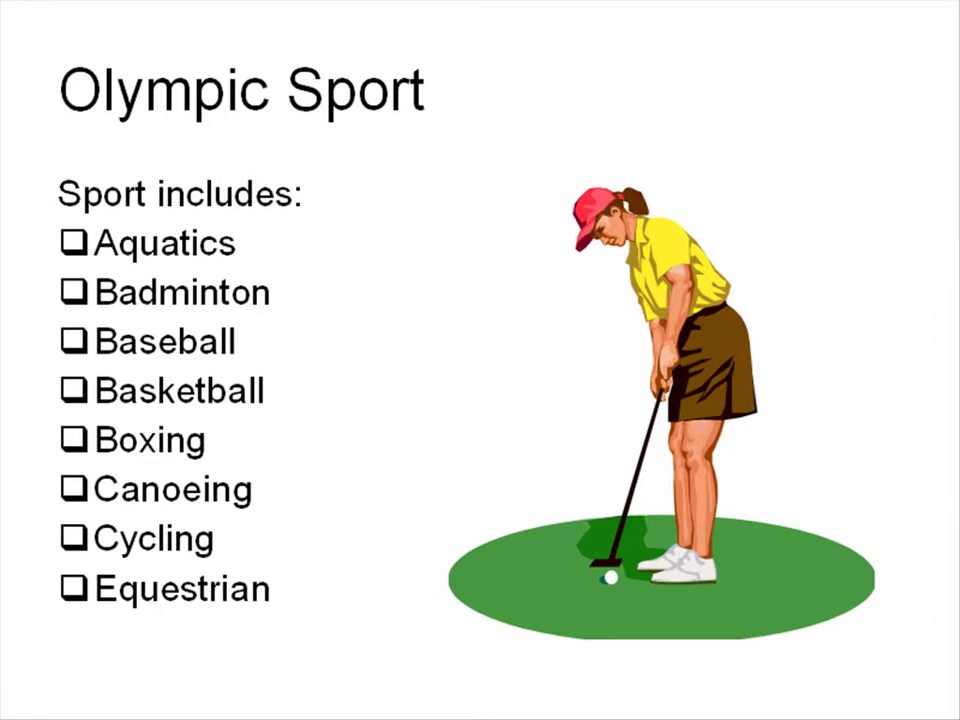
pyautogui.press('Left')
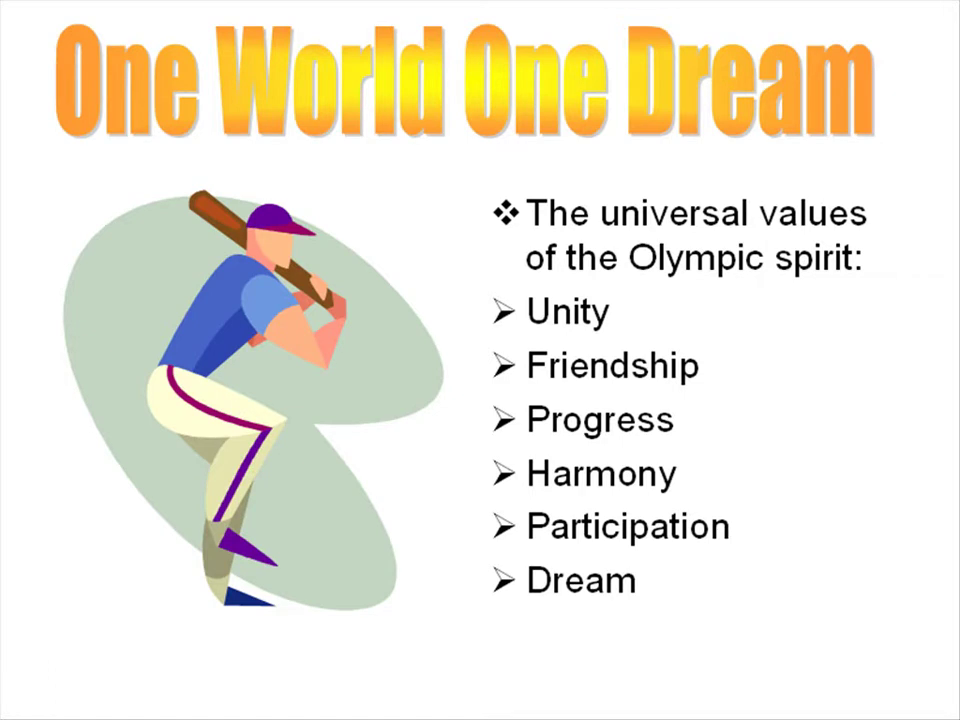
pyautogui.press('Escape')
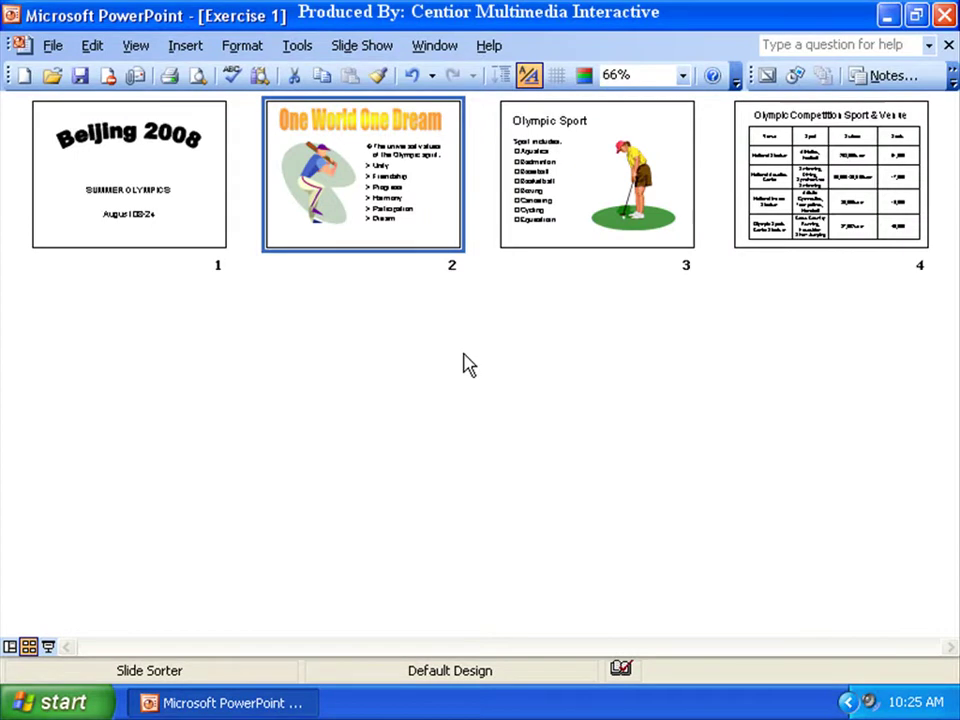